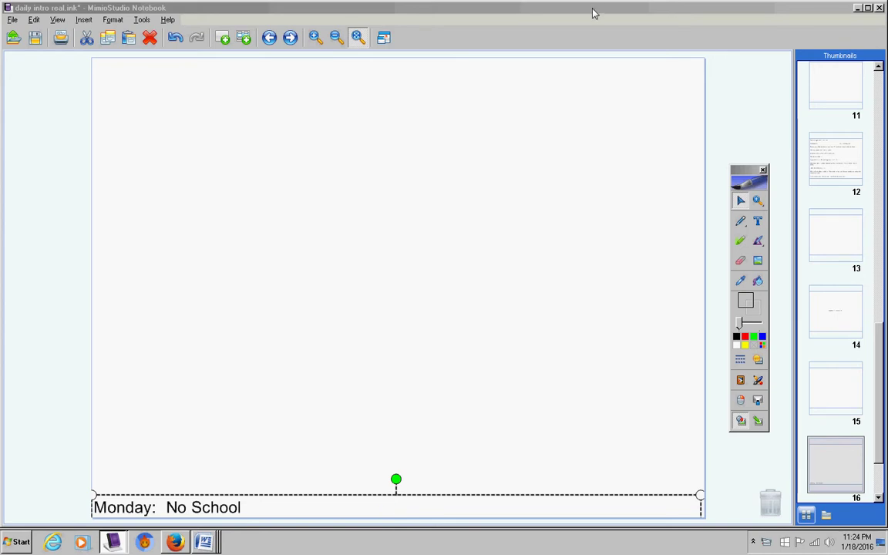
Step: Add the Monday–Friday schedule lines (Tuesday notes and homework, Wednesday notes, Thursday homework, Friday quiz and notes)
left_click(532, 7)
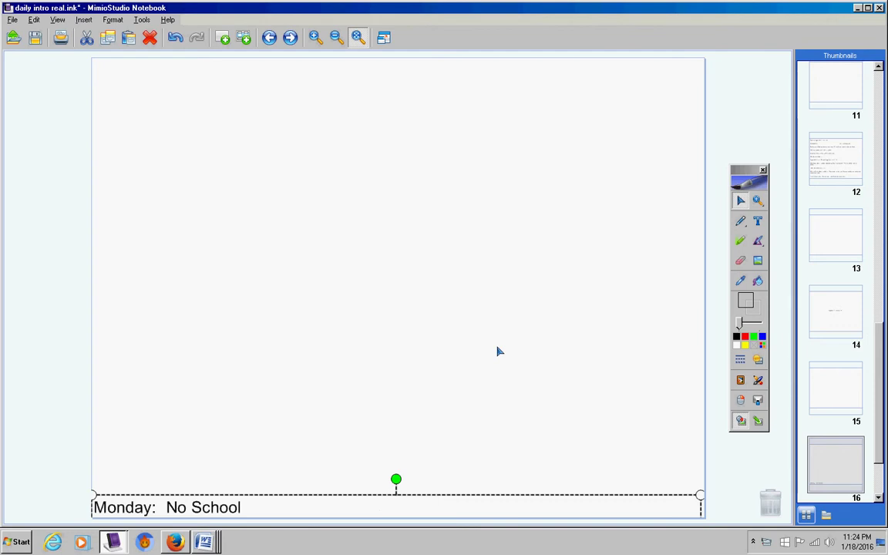
key("Up")
key("Up")
key("Up")
key("Up")
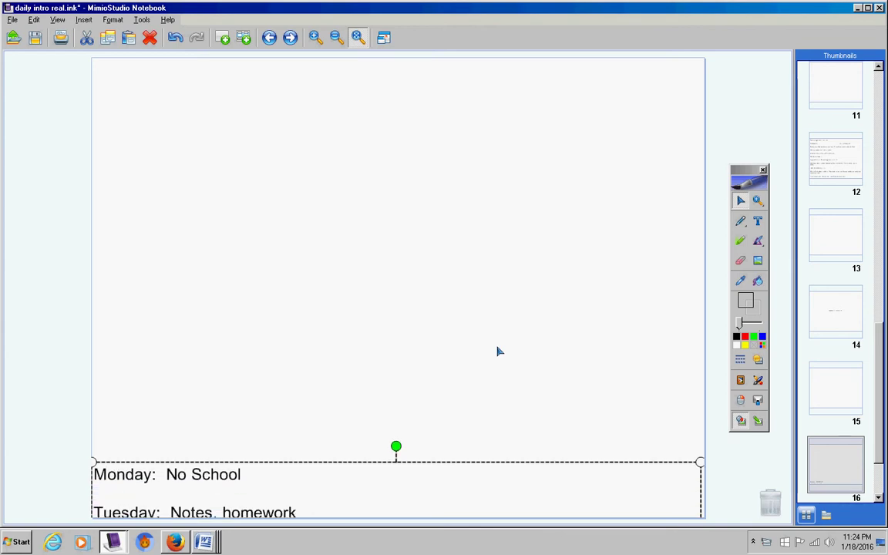
key("Up")
key("Up")
key("Up")
key("Up")
key("Up")
key("Up")
key("Up")
key("Up")
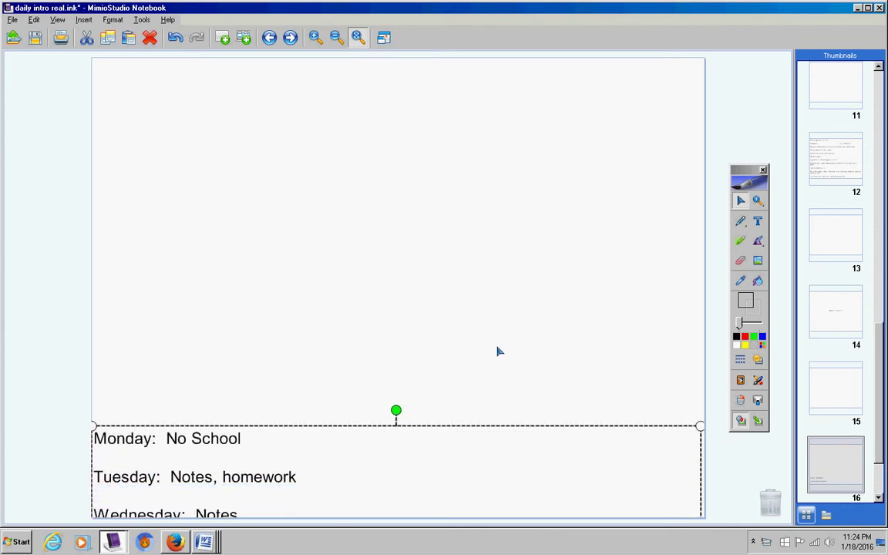
key("Up")
key("Up")
key("Up")
key("Up")
key("Up")
key("Up")
key("Up")
key("Up")
key("Up")
key("Up")
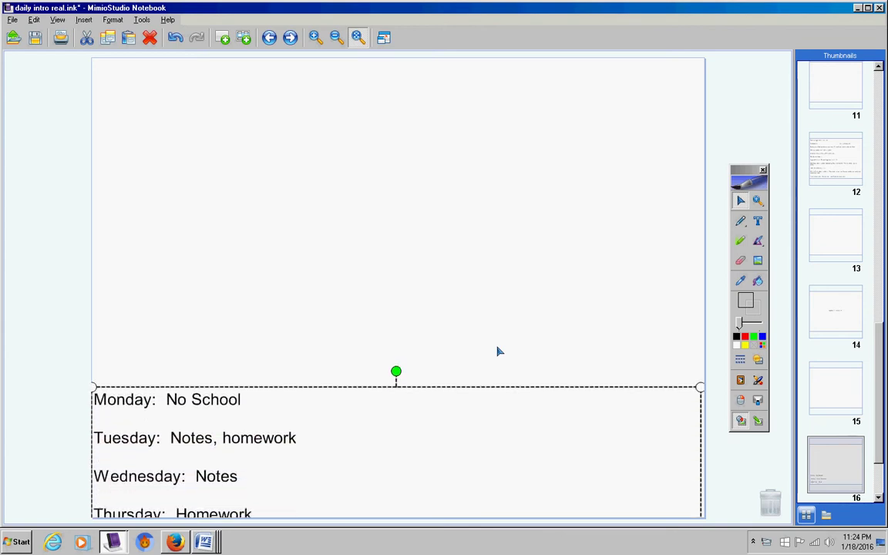
key("Up")
key("Up")
key("Up")
key("Up")
key("Up")
key("Up")
key("Up")
key("Up")
key("Up")
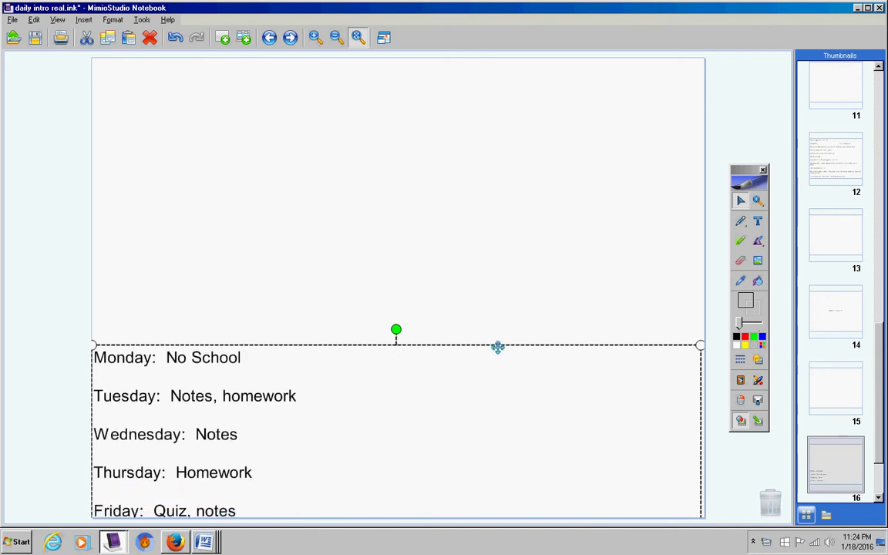
key("Up")
key("Up")
key("Up")
key("Up")
key("Up")
key("Up")
key("Up")
key("Up")
key("Up")
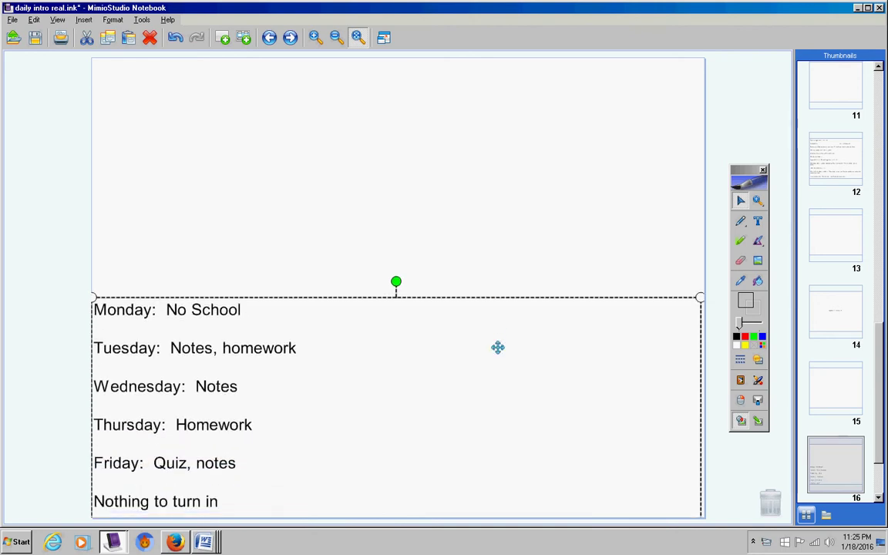
key("Up")
key("Up")
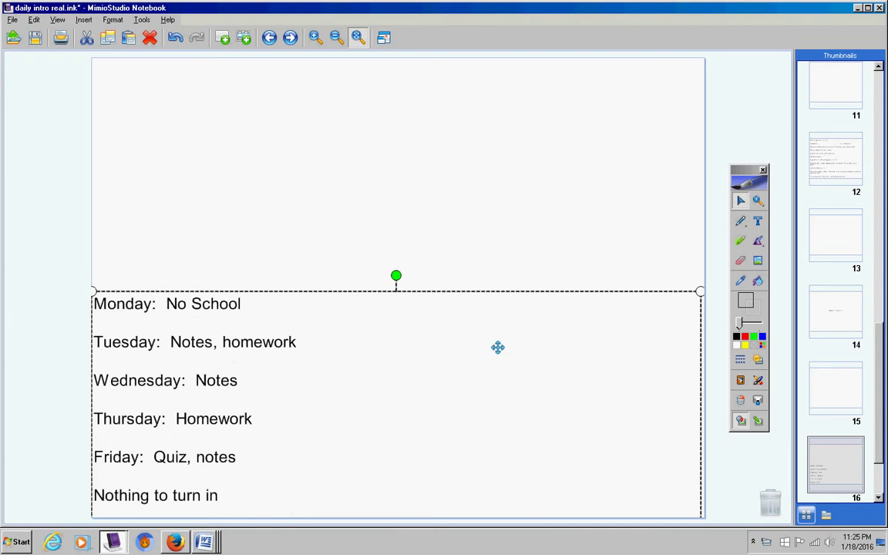
Step: Add the 'Nothing to turn in' and 'Incompletes … tests and quizzes' lines to the announcement
key("Up")
key("Up")
key("Up")
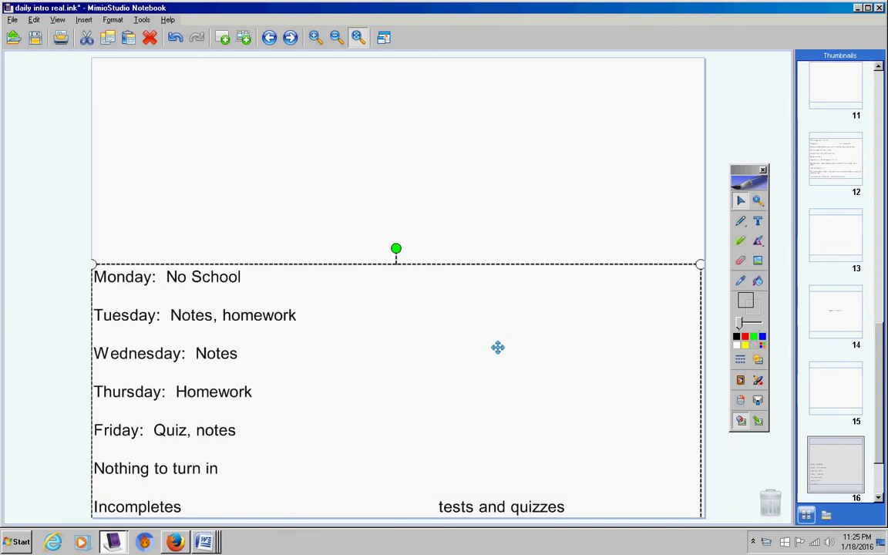
key("Up")
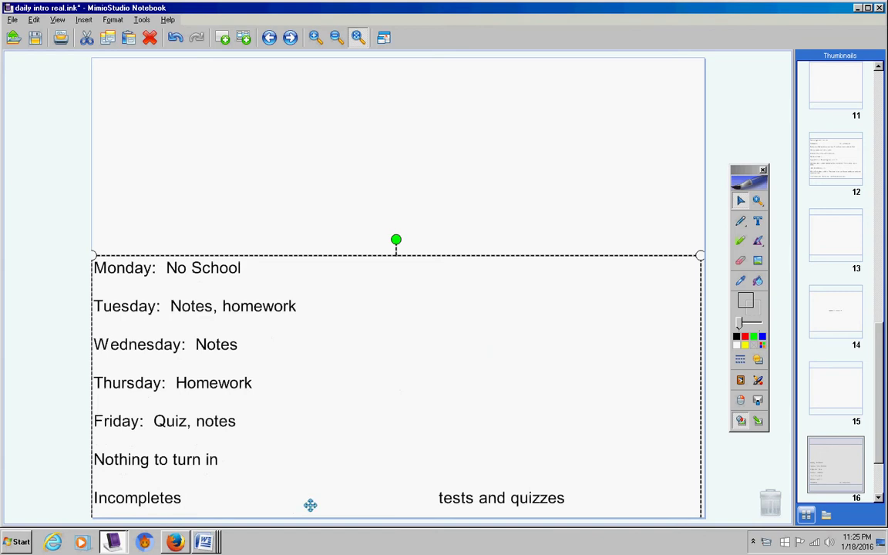
left_click(204, 540)
Step: In the Word incompletes list, put a comma after the 'Chapter 6 Test' heading
left_click(206, 512)
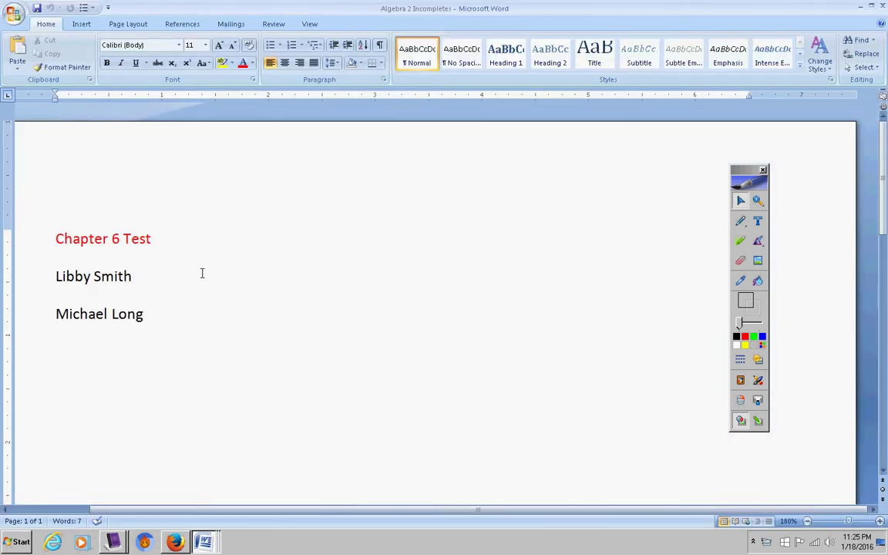
left_click(220, 242)
type(",")
Step: Change the heading to 'Chapter 6 Test by Thursday' and save the incompletes document
key("BackSpace")
type("by")
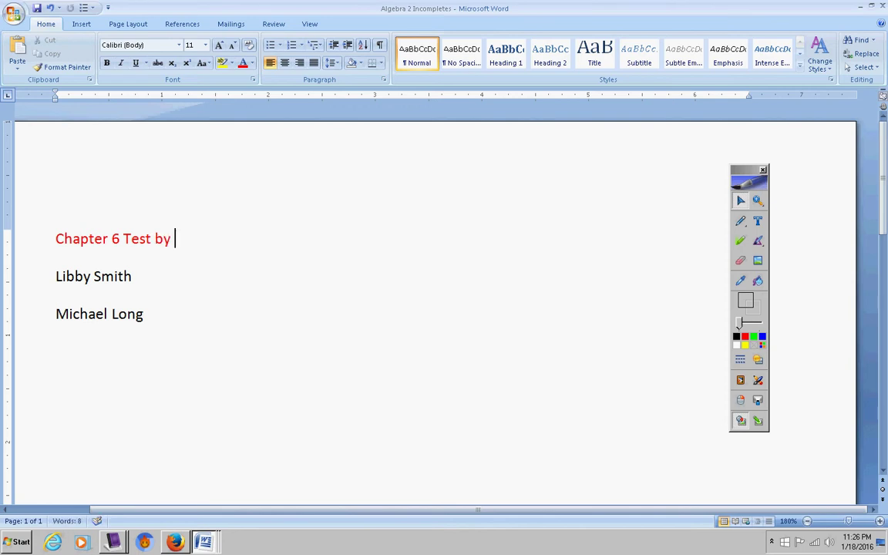
type(" Thurd")
key("BackSpace")
type("s")
type("day")
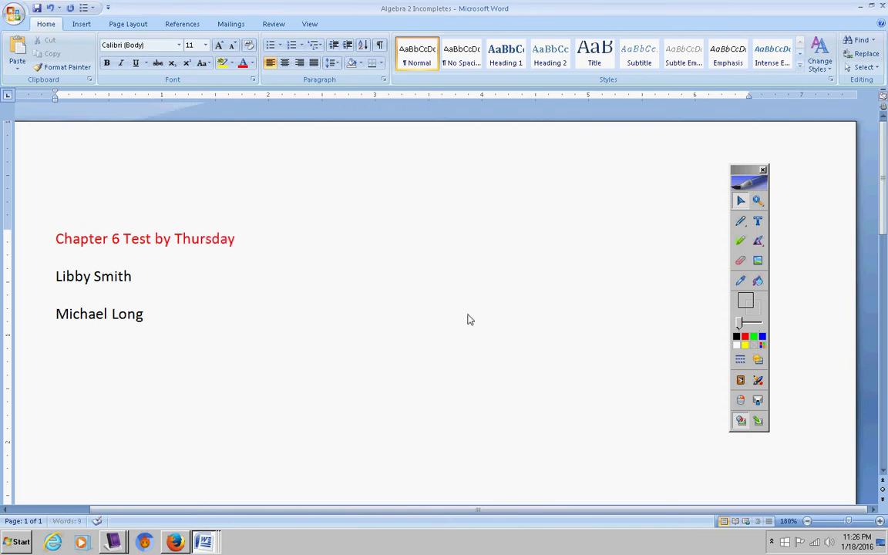
key("ctrl+s")
left_click(112, 542)
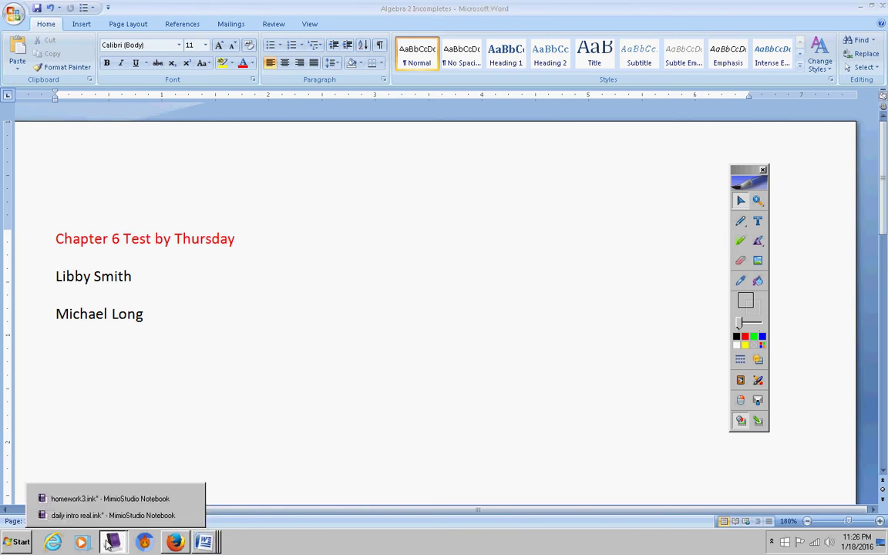
Step: Add the 'Today we will…' notes-and-homework line and the 'We are starting chapter seven…' overview paragraph
left_click(119, 514)
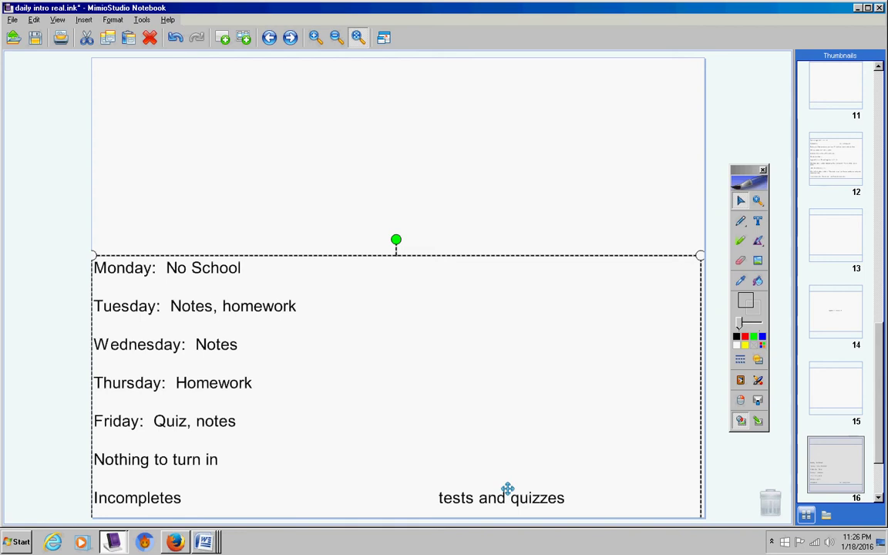
key("Up")
key("Up")
key("Up")
key("Up")
key("Up")
key("Up")
key("Up")
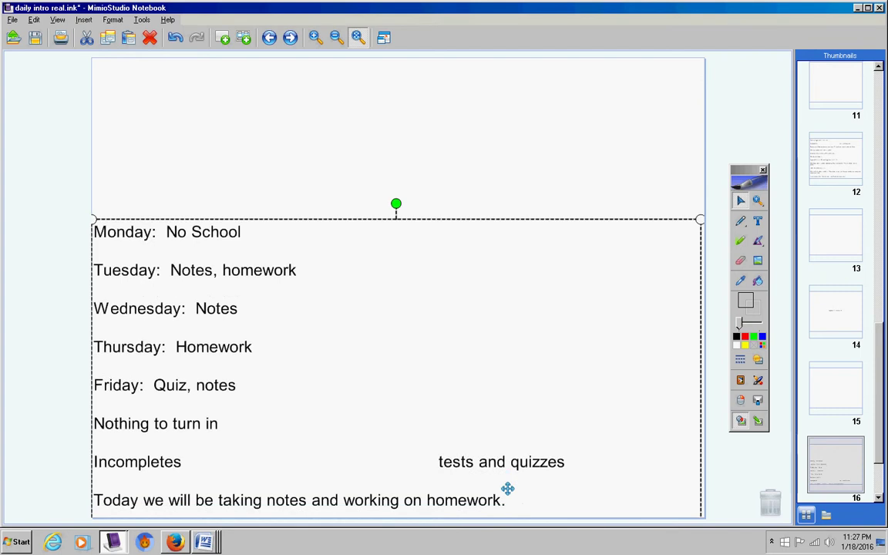
key("Up")
key("Up")
key("Up")
key("Up")
key("Up")
key("Up")
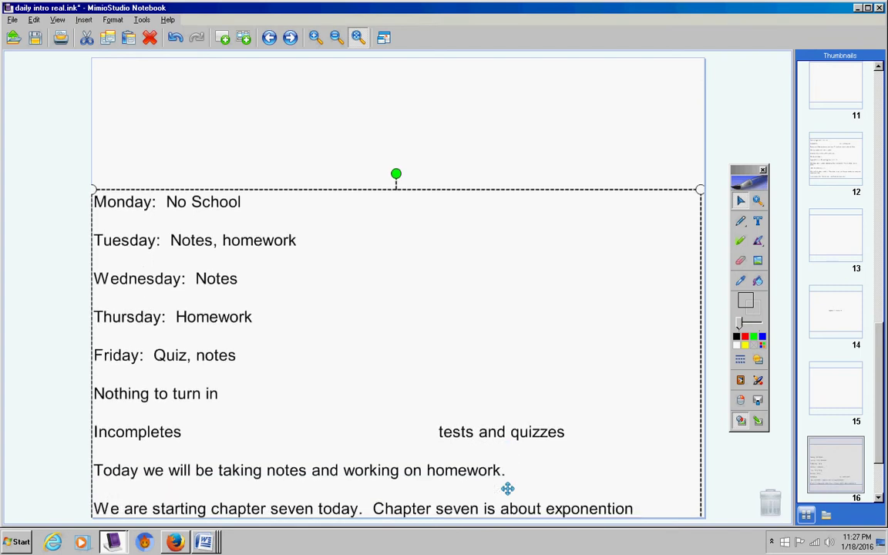
key("Up")
key("Up")
key("Up")
key("Up")
key("Up")
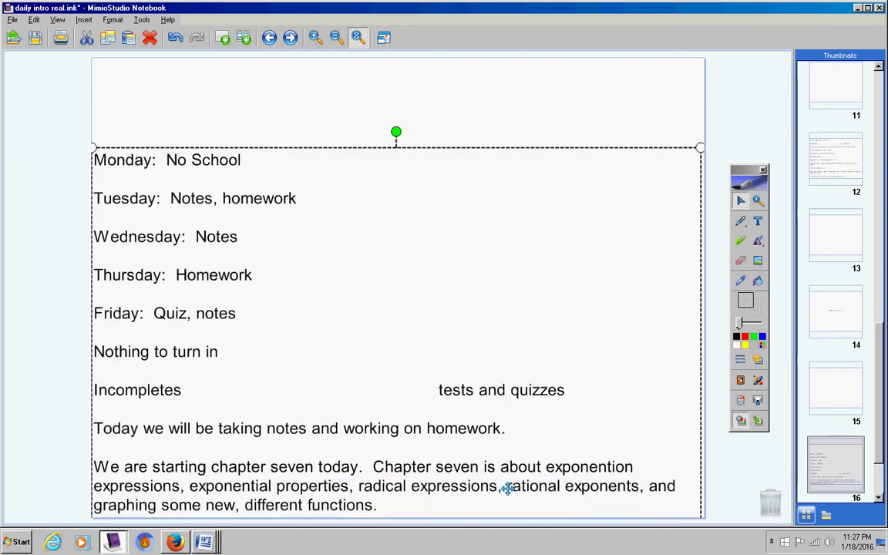
key("Up")
key("Up")
key("Up")
key("Up")
key("Up")
key("Up")
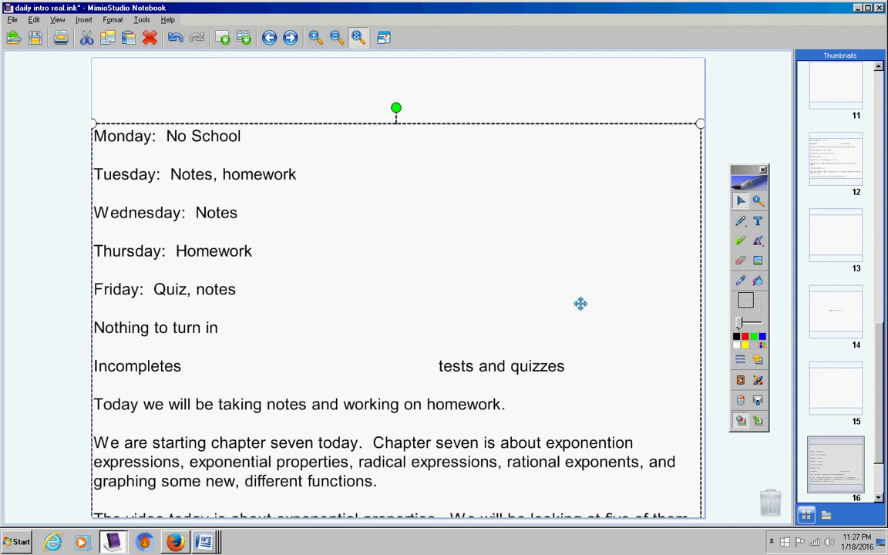
Step: Add lines for the exponential-properties video, teaching video title, page 349 homework, and help video
scroll(579, 303, "down", 1)
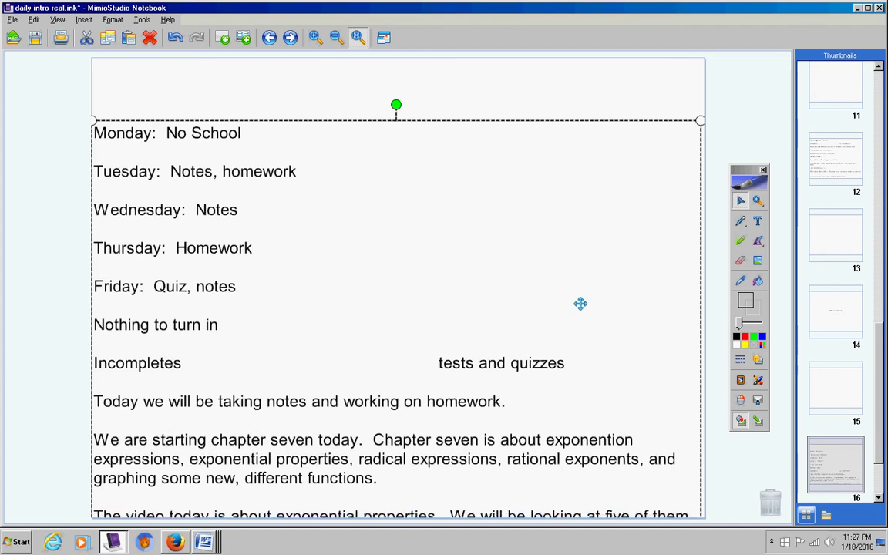
scroll(580, 303, "down", 1)
scroll(580, 303, "down", 1)
scroll(580, 303, "down", 1)
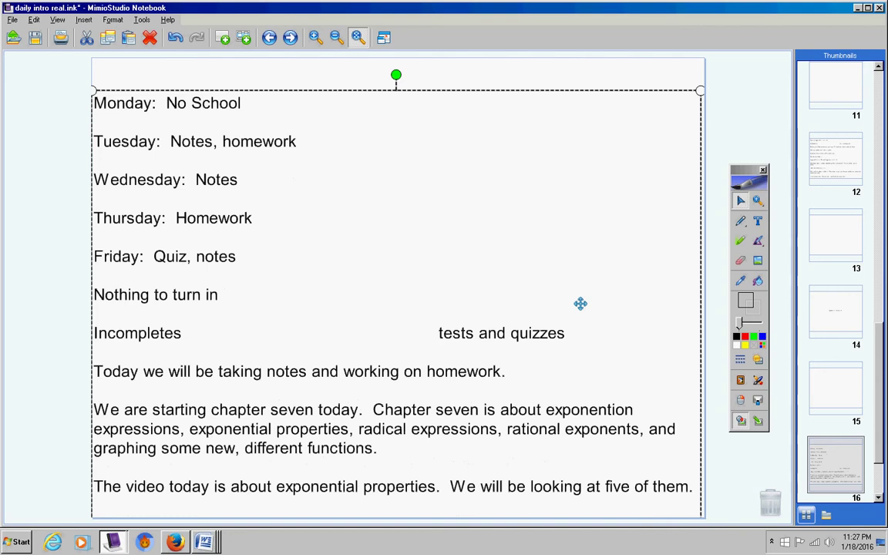
scroll(579, 303, "down", 1)
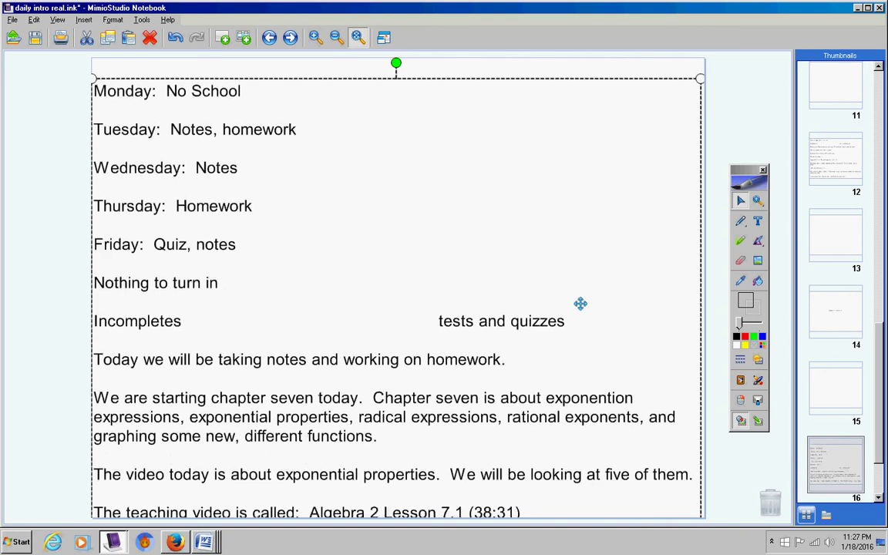
scroll(580, 303, "down", 1)
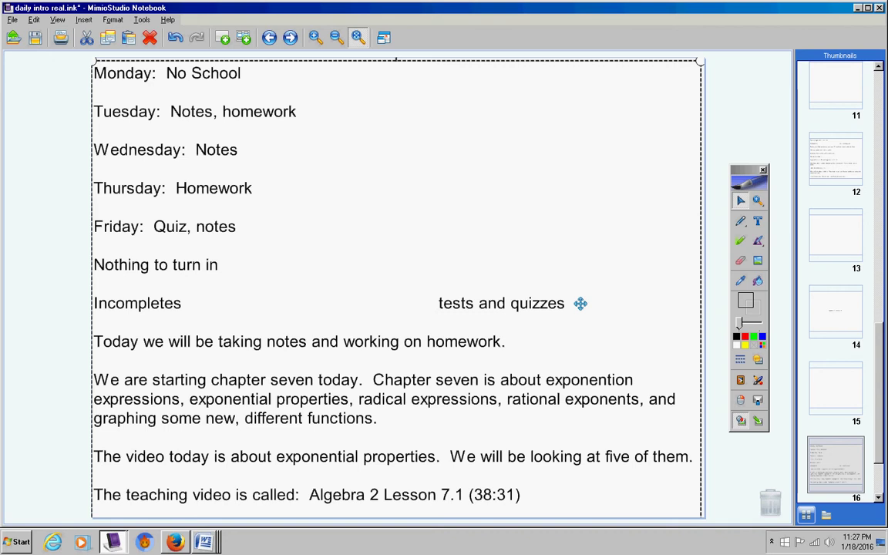
scroll(580, 303, "down", 1)
scroll(580, 303, "down", 1)
scroll(579, 303, "down", 1)
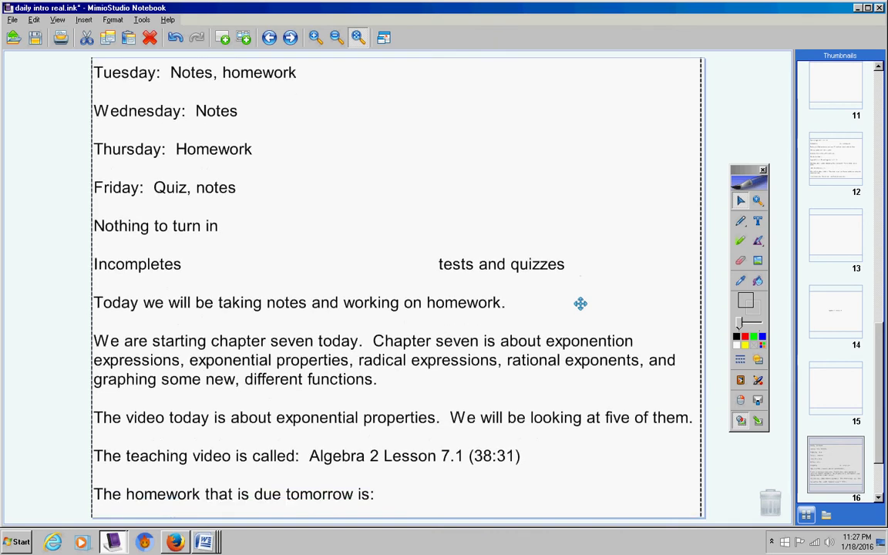
scroll(580, 303, "down", 1)
scroll(580, 303, "down", 2)
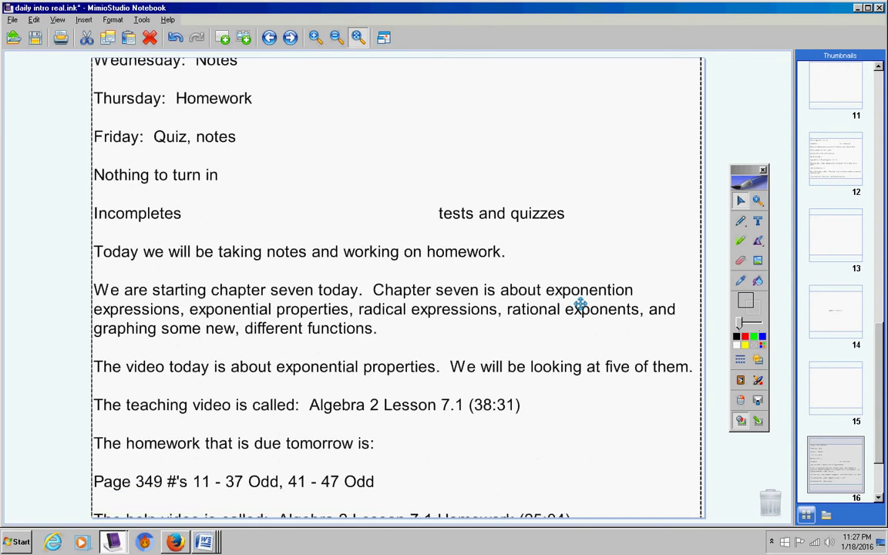
scroll(580, 303, "down", 1)
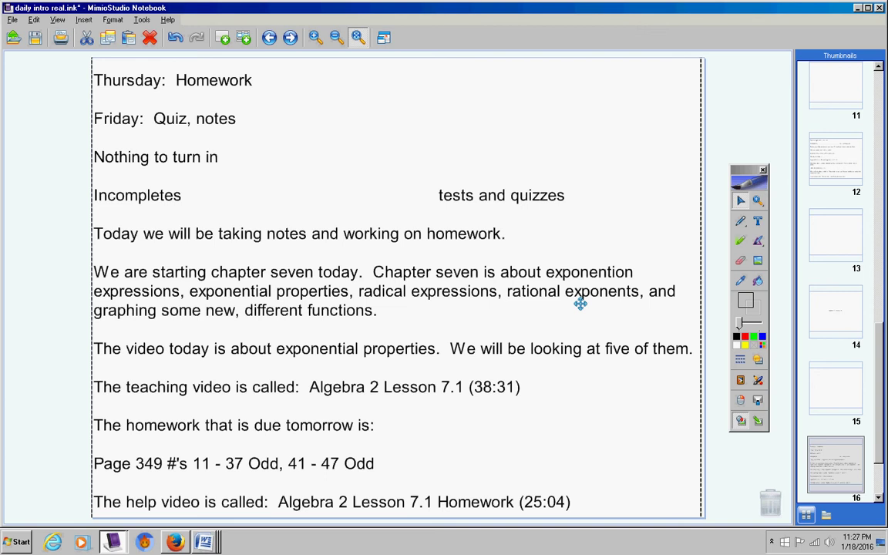
Step: Add the A averages list, 'Let's talk about your tests', 'That's all for today' and 'Have a great day'
scroll(580, 303, "down", 1)
scroll(580, 303, "down", 1)
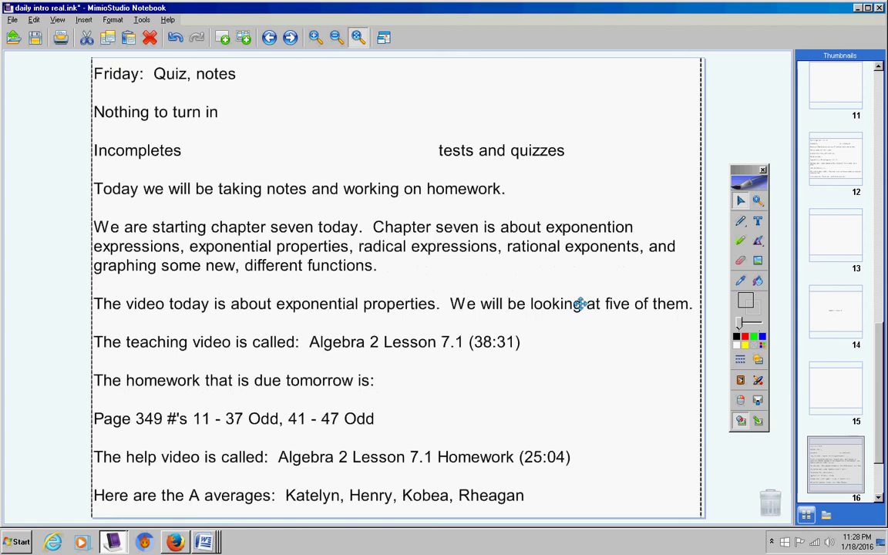
scroll(579, 304, "down", 1)
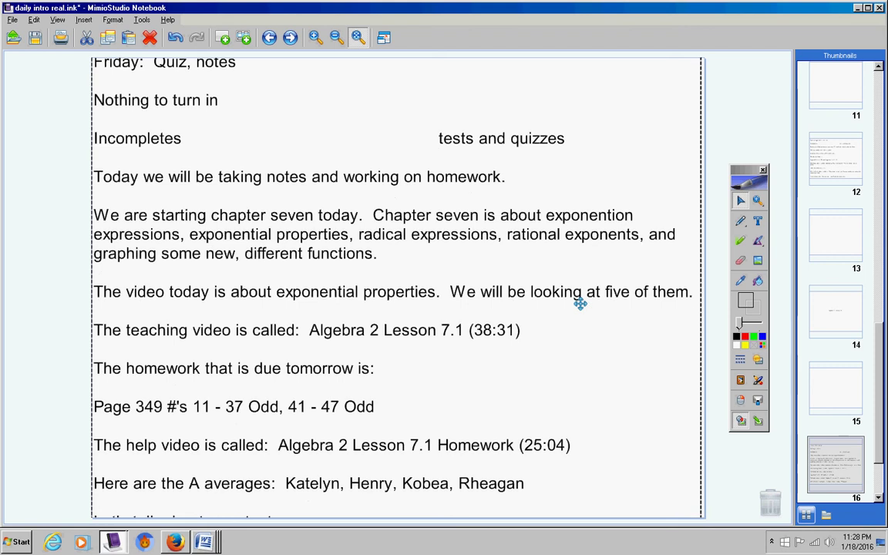
scroll(580, 304, "down", 1)
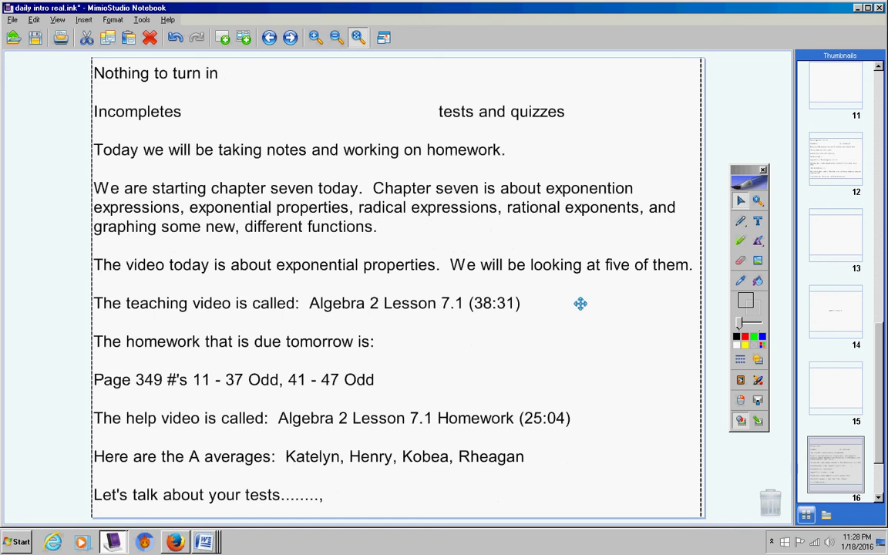
scroll(580, 303, "down", 1)
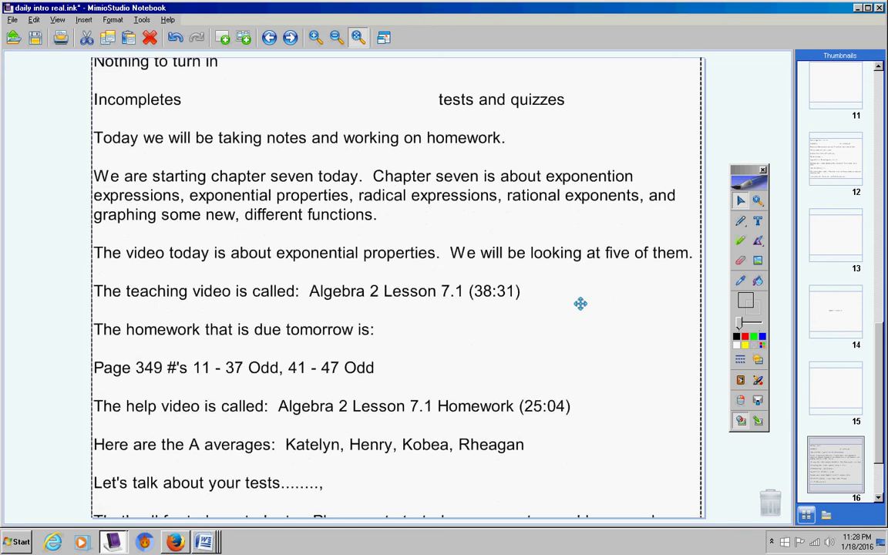
scroll(580, 303, "down", 2)
scroll(579, 303, "down", 2)
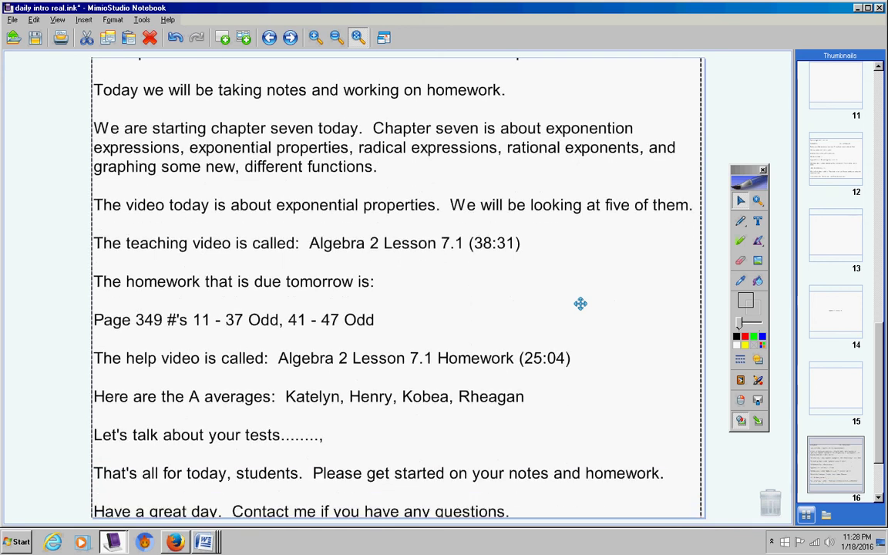
scroll(579, 303, "down", 2)
scroll(580, 303, "down", 1)
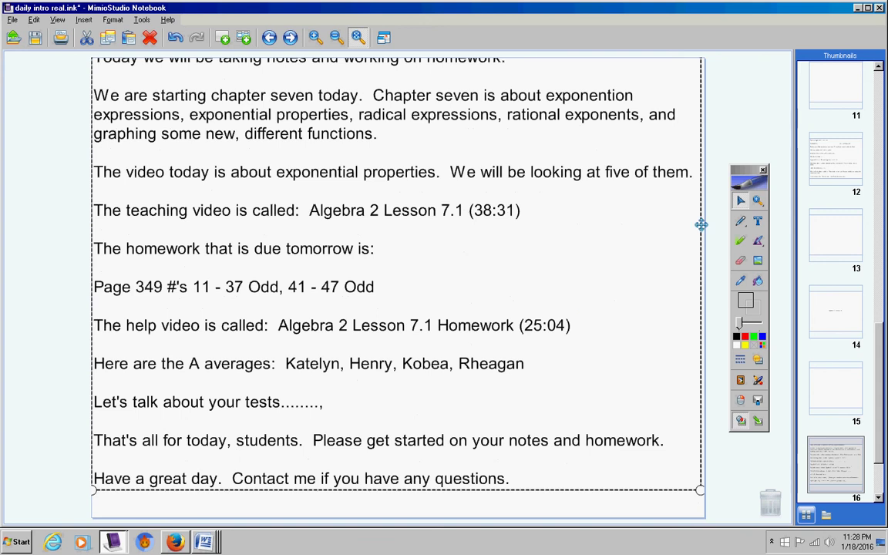